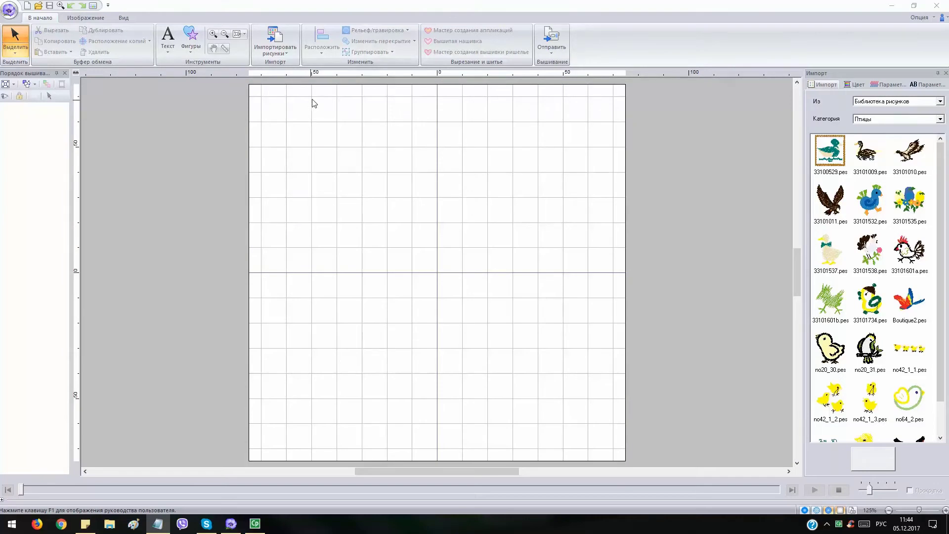
Try to open 001-20x20.DST directly from folder 001 with all file types listed, and dismiss the message
{"action": "left_click", "coordinate": [11, 11]}
{"action": "left_click", "coordinate": [34, 55]}
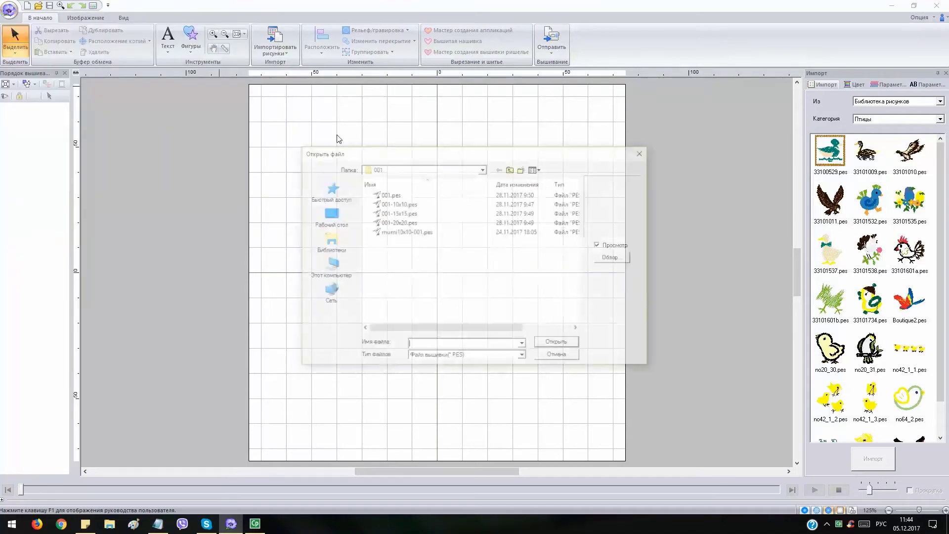
{"action": "left_click", "coordinate": [454, 342]}
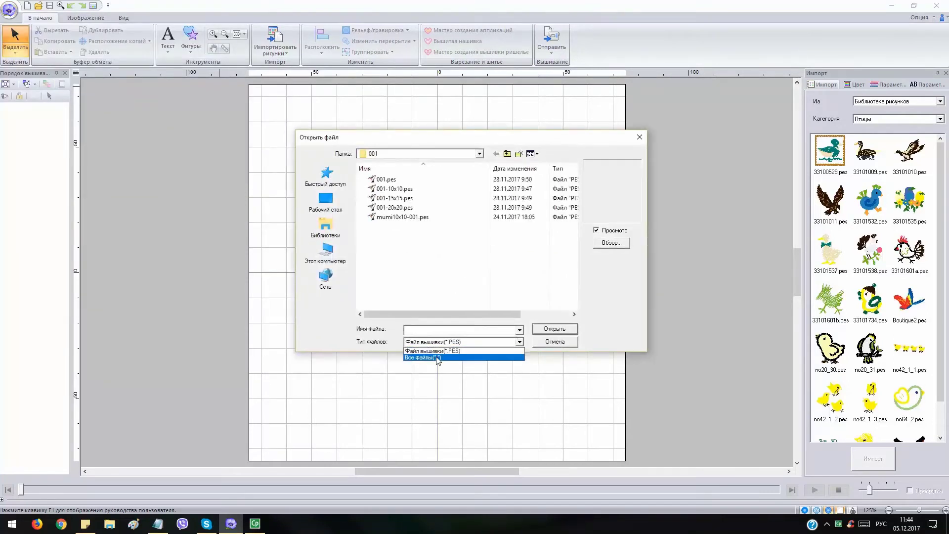
{"action": "left_click", "coordinate": [417, 360]}
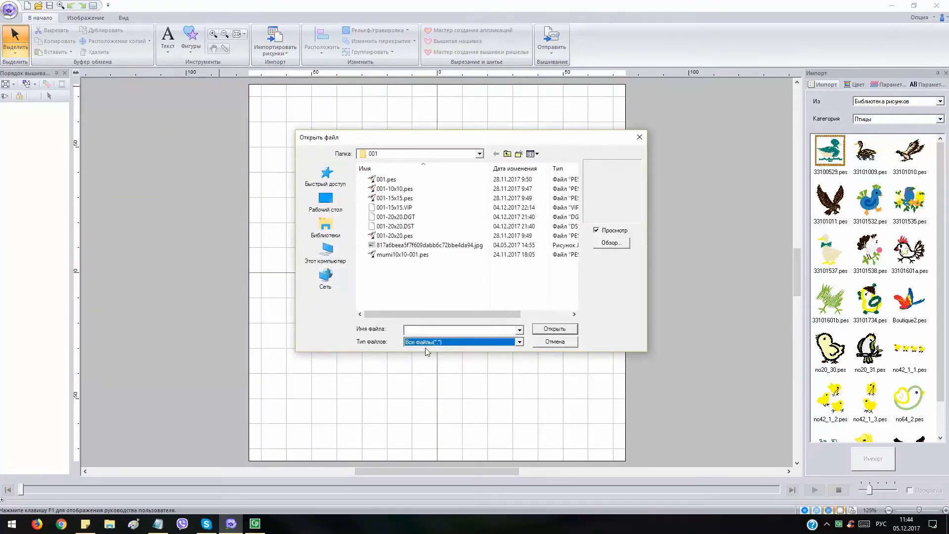
{"action": "left_click", "coordinate": [388, 228]}
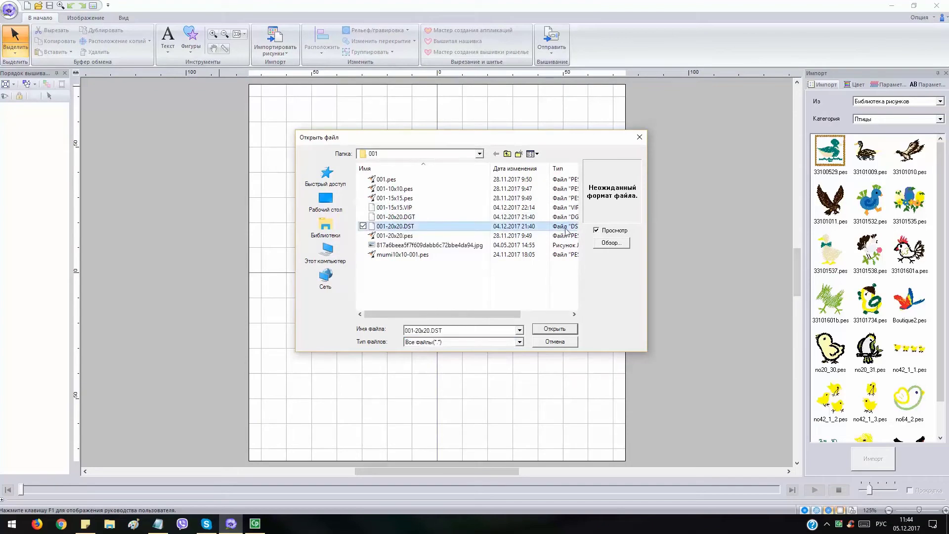
{"action": "left_click", "coordinate": [566, 330]}
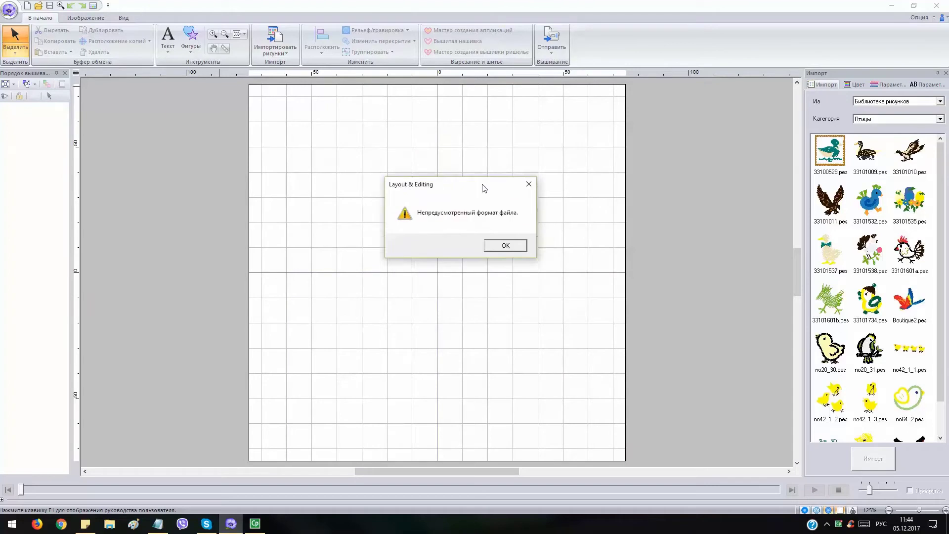
{"action": "left_click_drag", "start_coordinate": [484, 187], "coordinate": [469, 172]}
{"action": "left_click", "coordinate": [522, 170]}
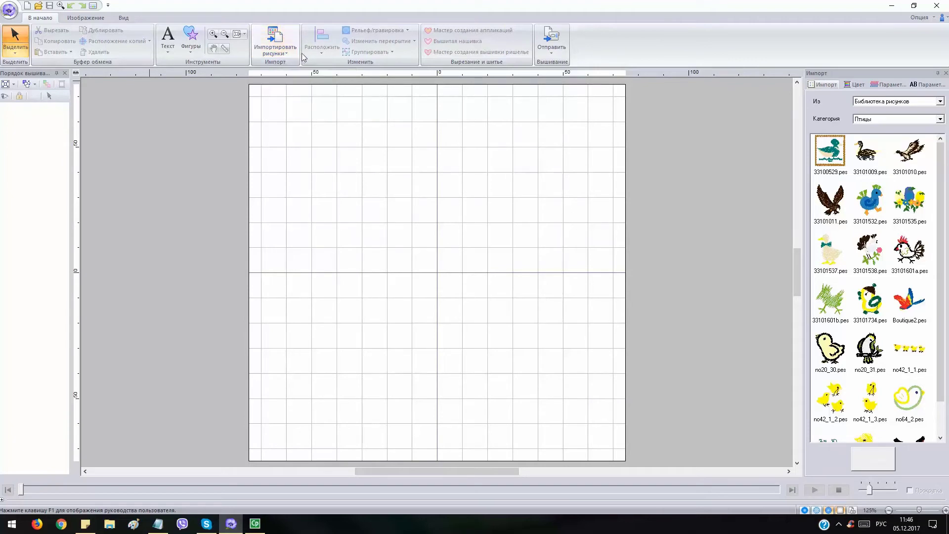
List the Транспорт category of the design library as the import source
{"action": "left_click", "coordinate": [284, 59]}
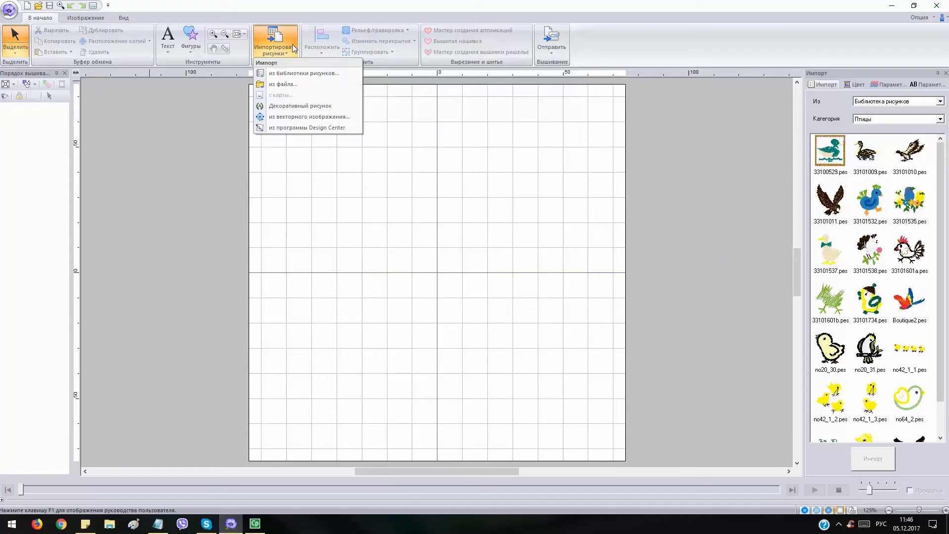
{"action": "left_click", "coordinate": [284, 74]}
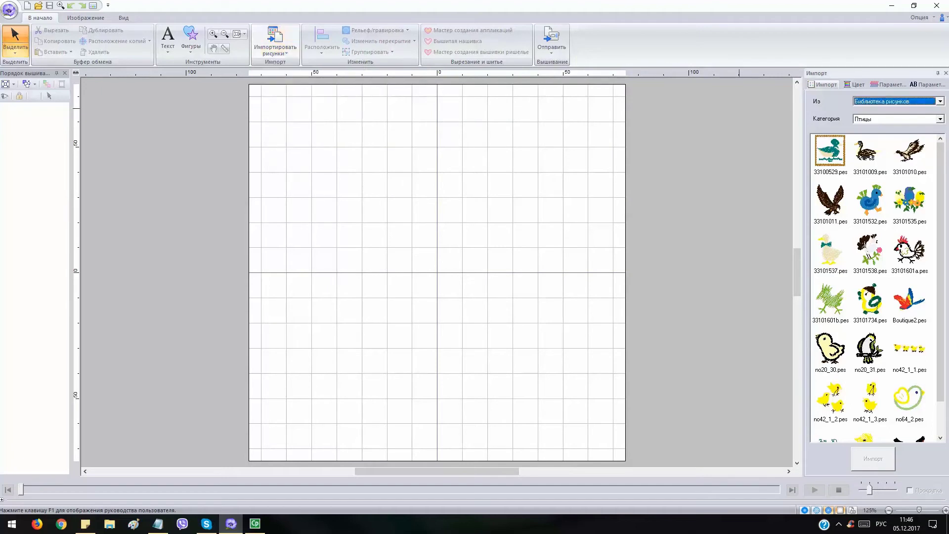
{"action": "left_click", "coordinate": [890, 118]}
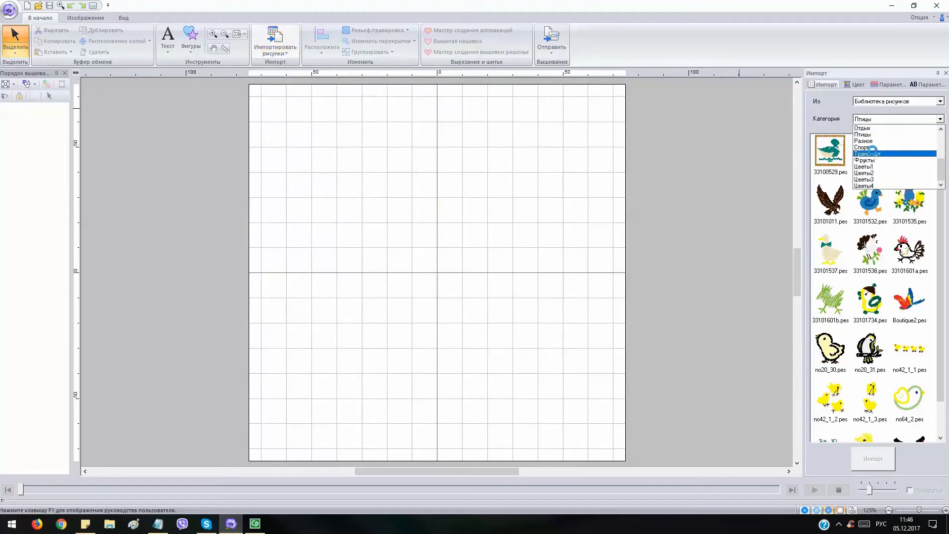
{"action": "left_click", "coordinate": [870, 150]}
Import the library designs 33101704.pes and 33101705.pes in turn, deleting each one from the page
{"action": "left_click", "coordinate": [873, 159]}
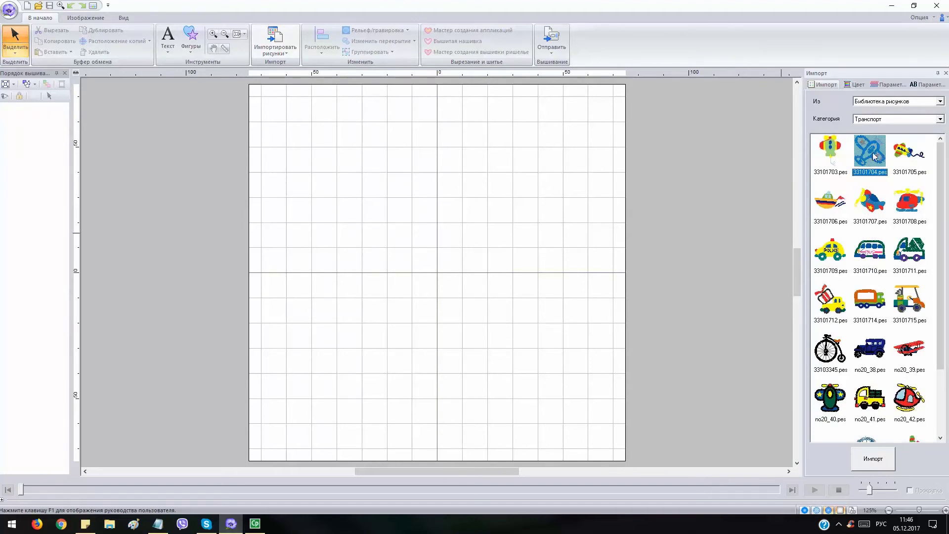
{"action": "double_click", "coordinate": [873, 155]}
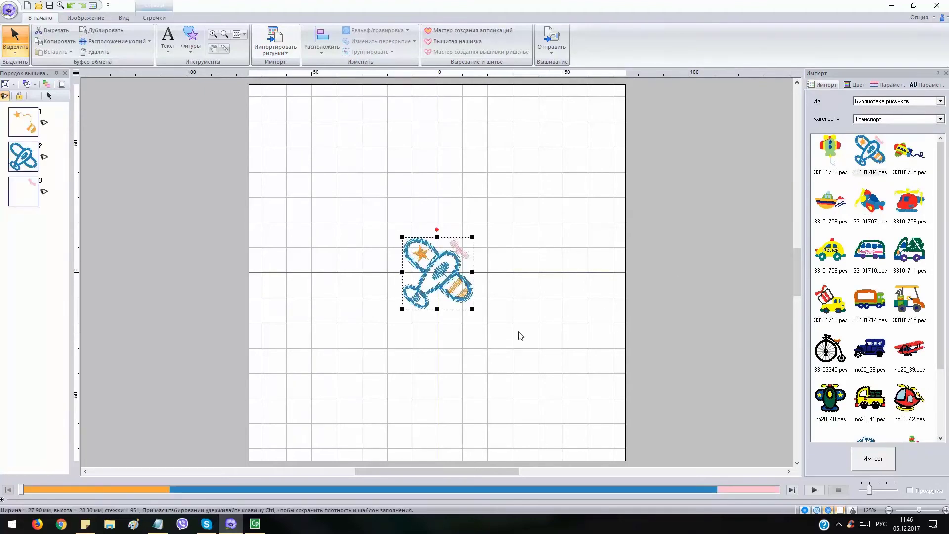
{"action": "key", "text": "Delete"}
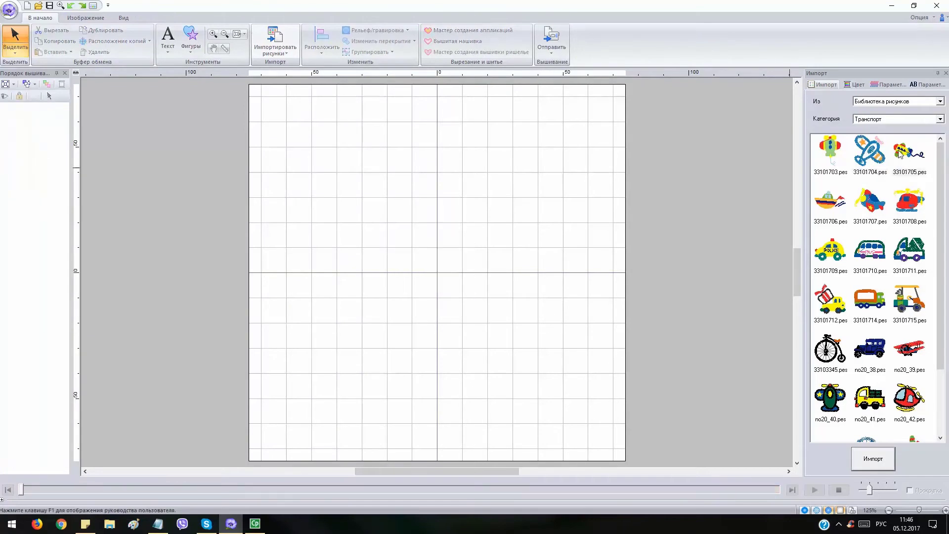
{"action": "double_click", "coordinate": [901, 154]}
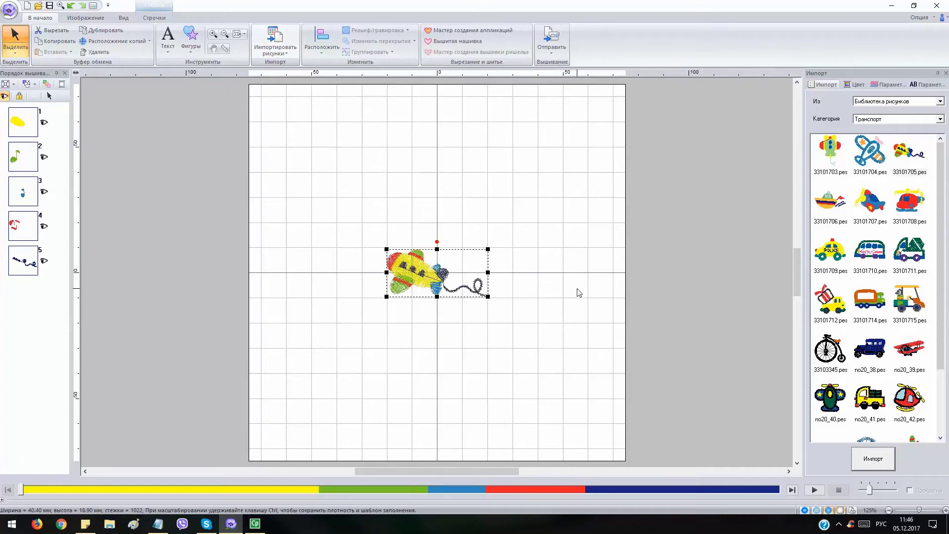
{"action": "key", "text": "Delete"}
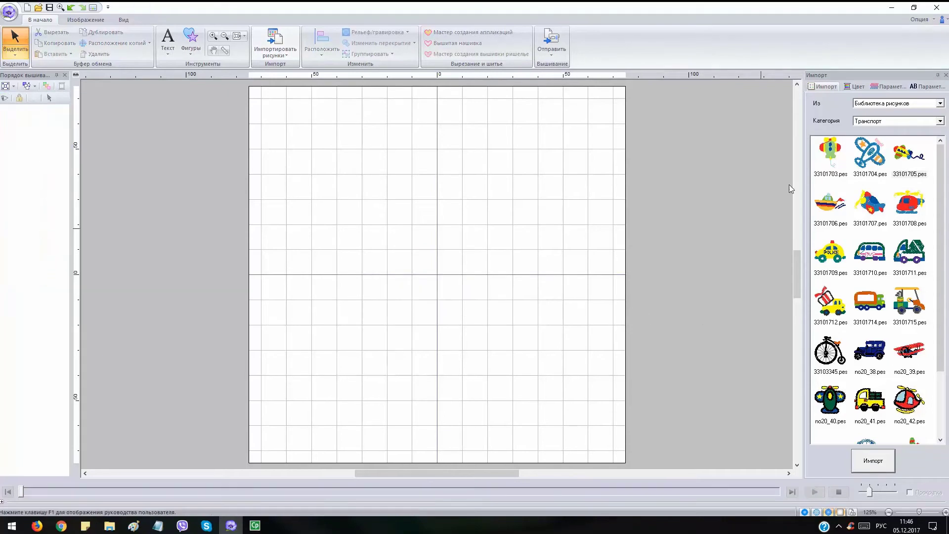
Switch the import source to files on disk and confirm folder 001 inside Broidery-Mummy
{"action": "left_click", "coordinate": [286, 55]}
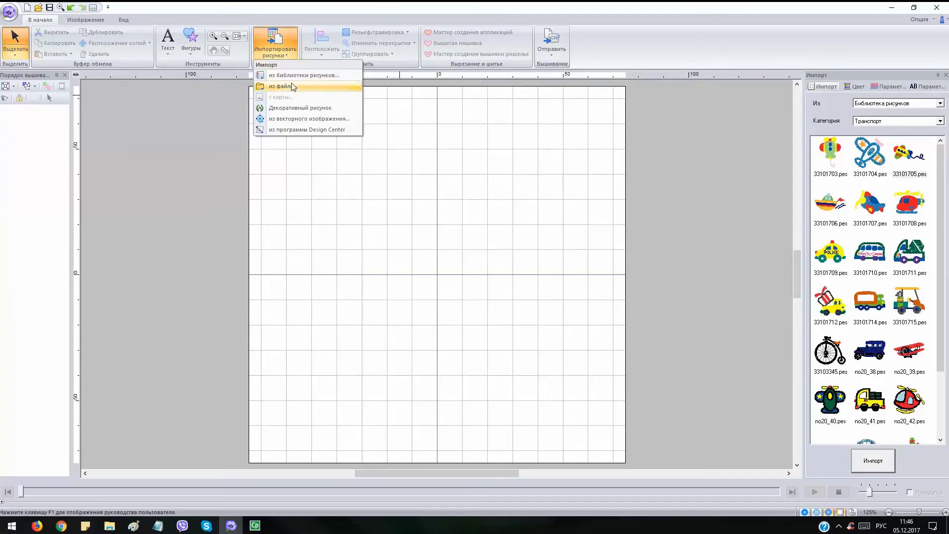
{"action": "left_click", "coordinate": [287, 88]}
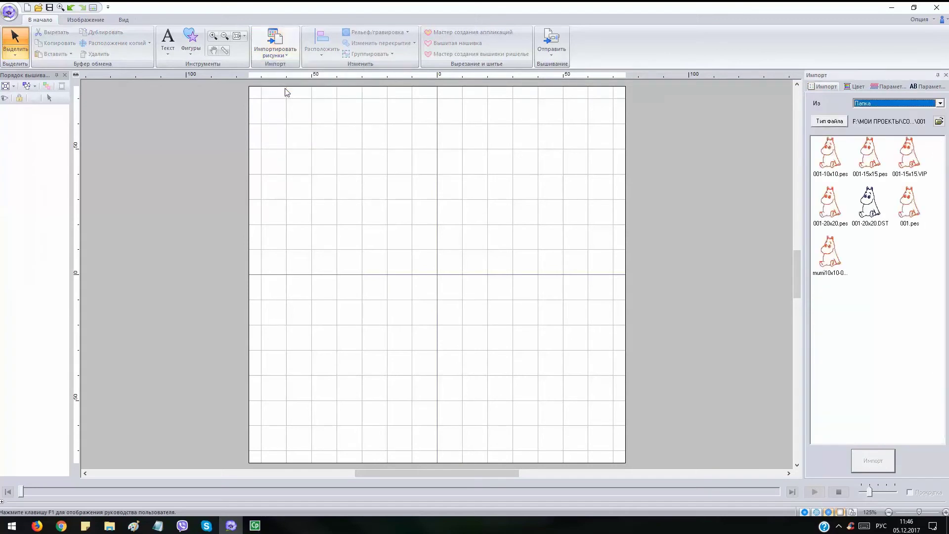
{"action": "left_click", "coordinate": [939, 121]}
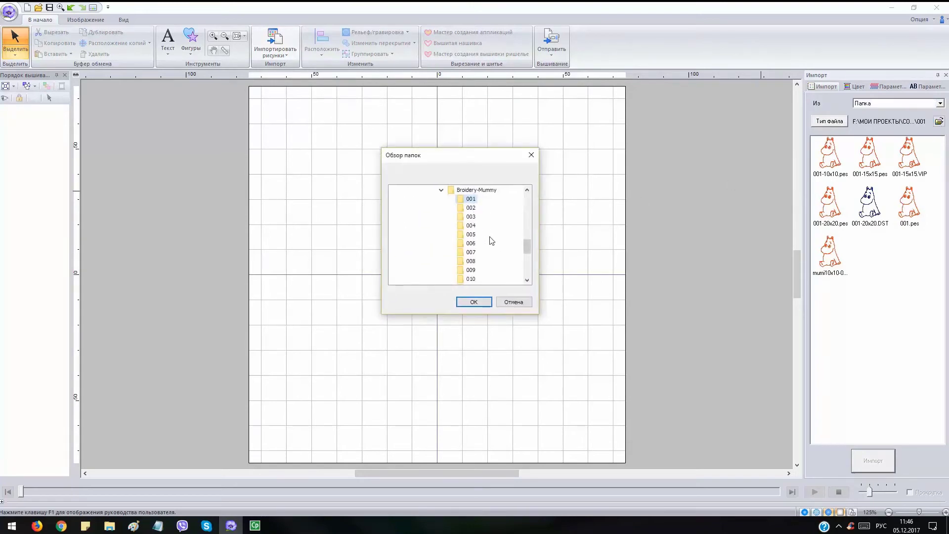
{"action": "scroll", "coordinate": [491, 247], "scroll_direction": "down", "scroll_amount": 1}
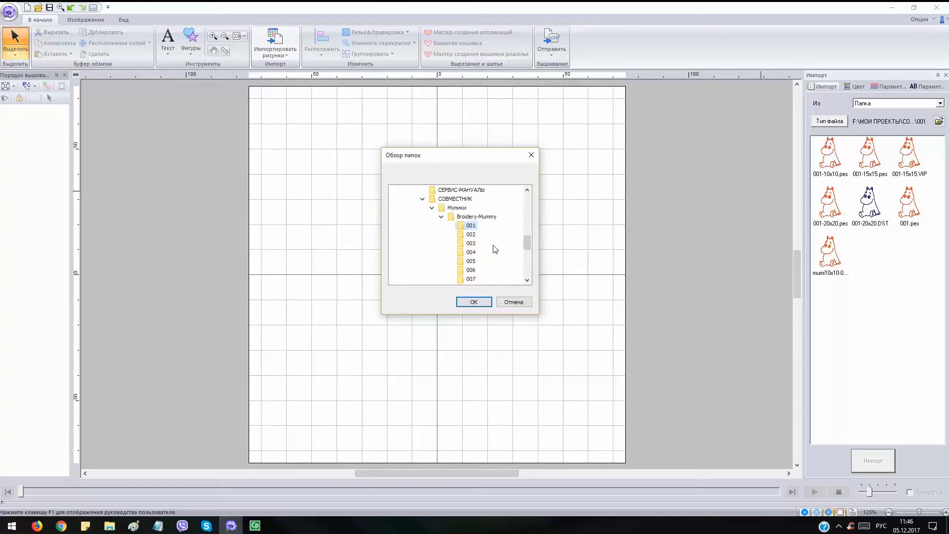
{"action": "left_click", "coordinate": [474, 301]}
Import the design 001-20x20.DST from the folder onto the page and fit it in view
{"action": "left_click", "coordinate": [884, 205]}
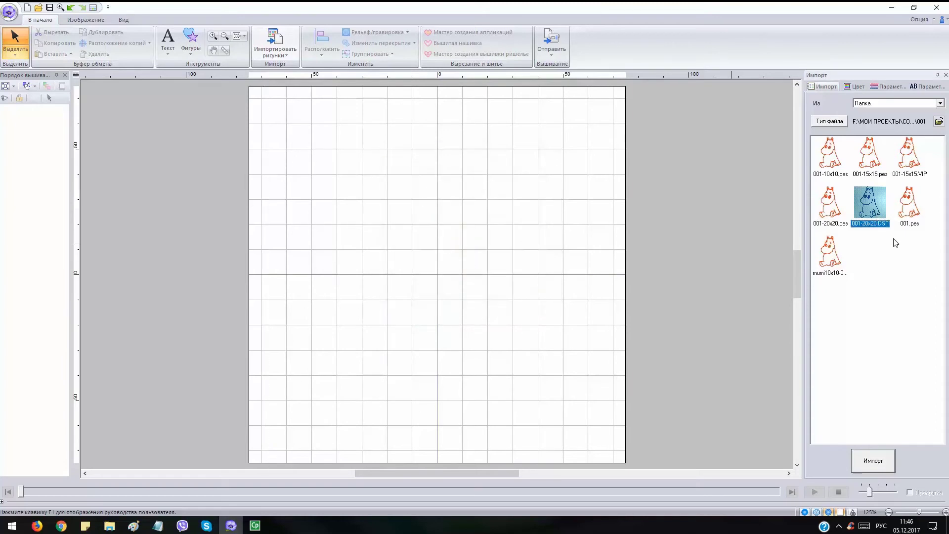
{"action": "double_click", "coordinate": [869, 209]}
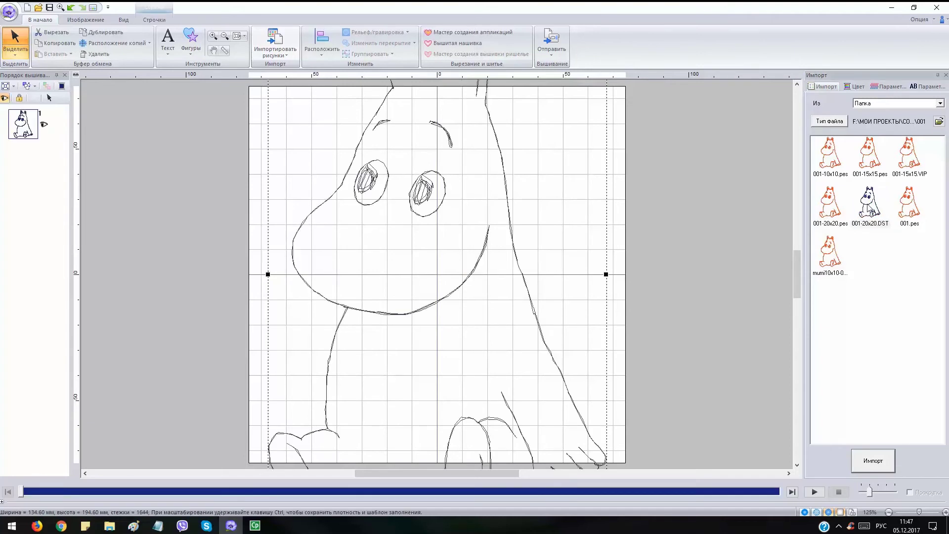
{"action": "scroll", "coordinate": [564, 226], "scroll_direction": "down", "scroll_amount": 5}
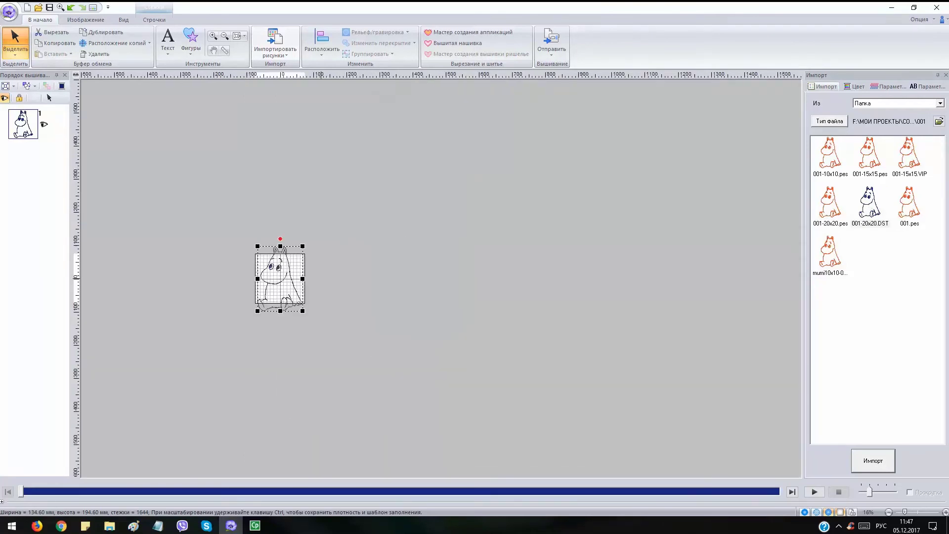
{"action": "scroll", "coordinate": [476, 275], "scroll_direction": "up", "scroll_amount": 2}
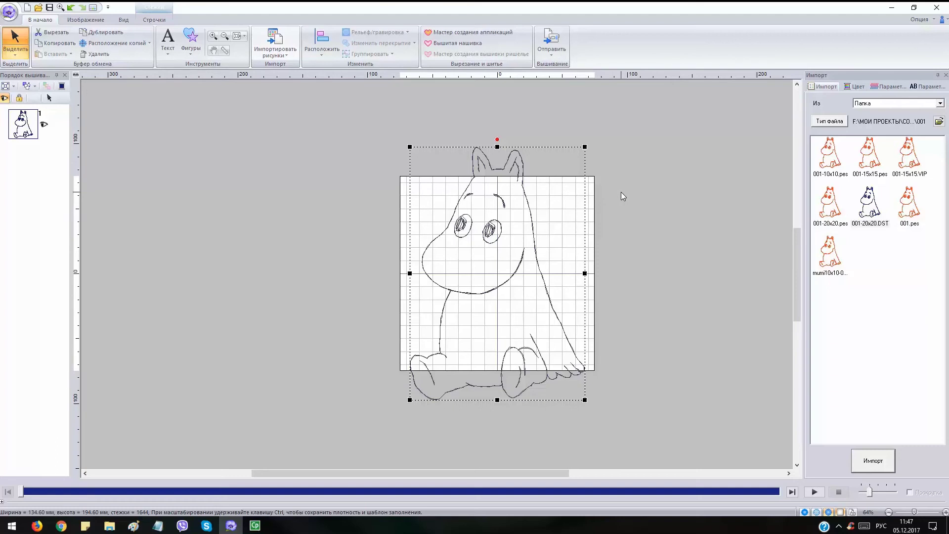
Select the red Moomin design and look through the file formats offered for exporting it
{"action": "left_click", "coordinate": [239, 207]}
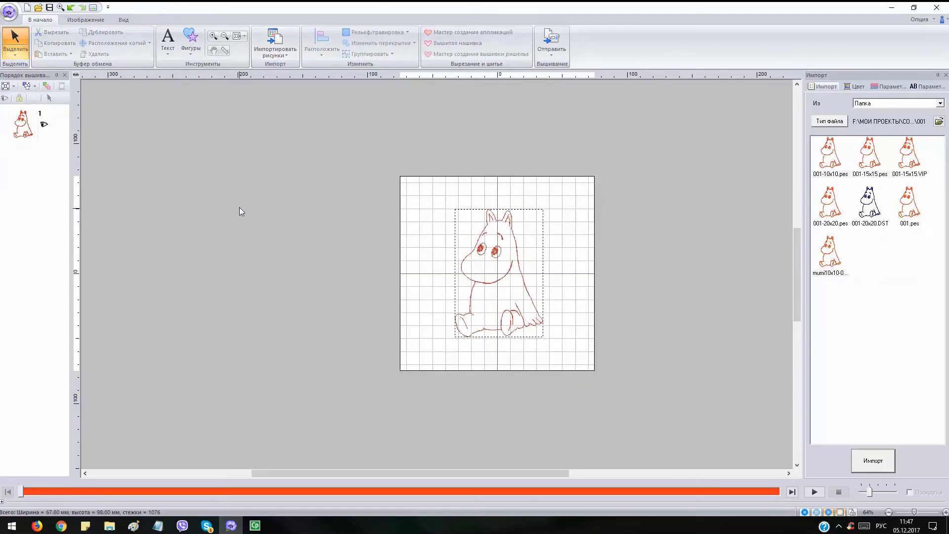
{"action": "left_click", "coordinate": [513, 236]}
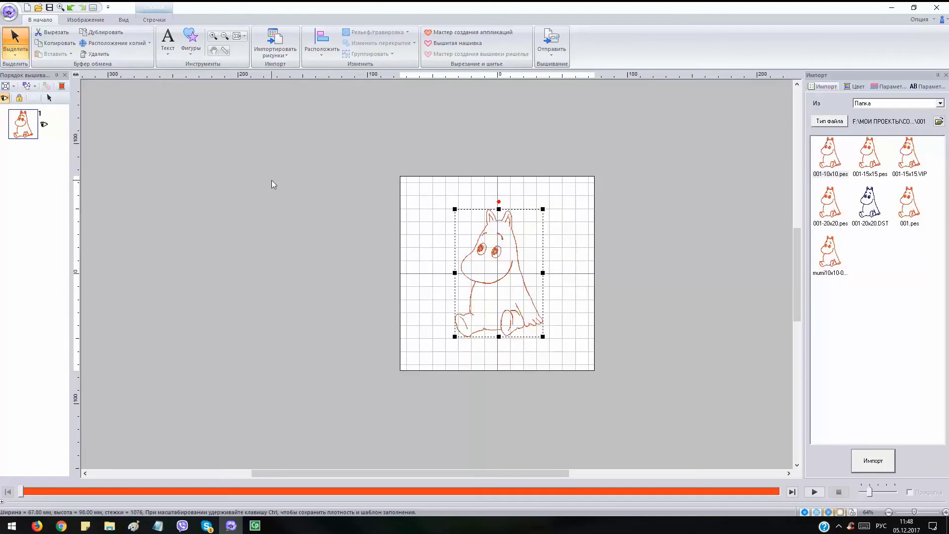
{"action": "left_click", "coordinate": [8, 12]}
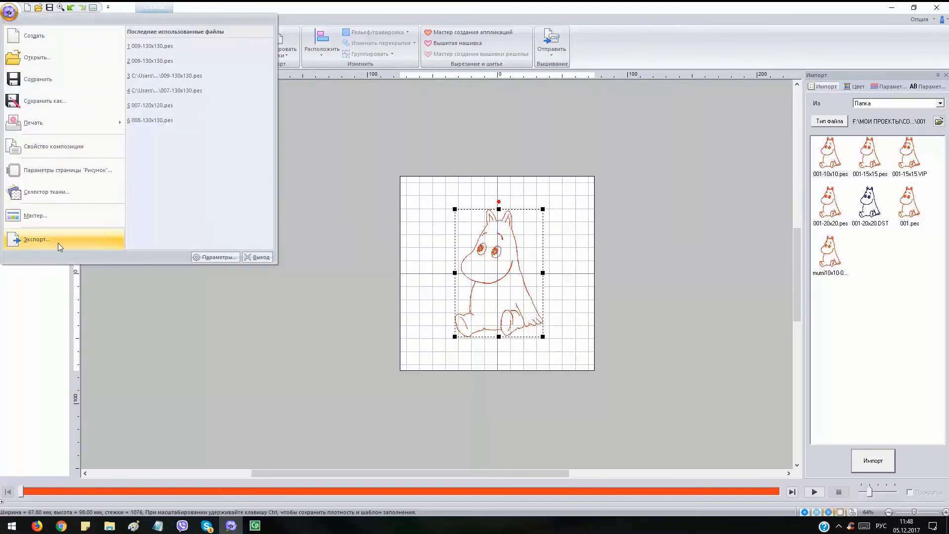
{"action": "left_click", "coordinate": [35, 240]}
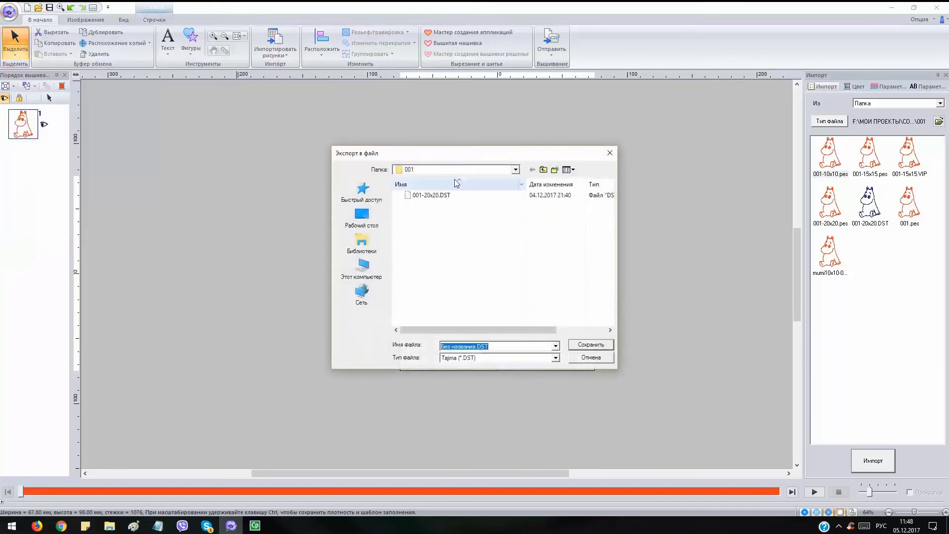
{"action": "left_click_drag", "start_coordinate": [470, 156], "coordinate": [424, 89]}
{"action": "left_click", "coordinate": [446, 291]}
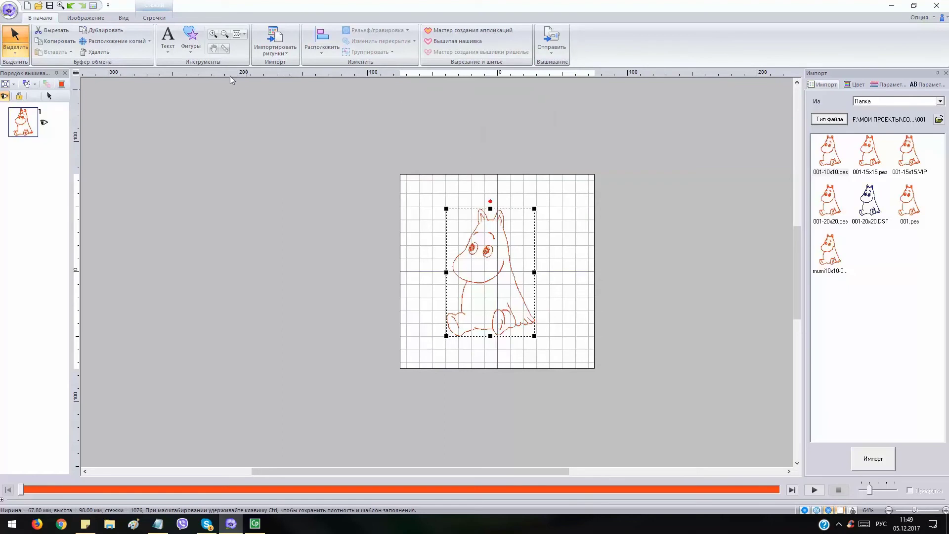
Review the embroidery file types accepted when importing from a folder, and close the list without changes
{"action": "left_click", "coordinate": [272, 48]}
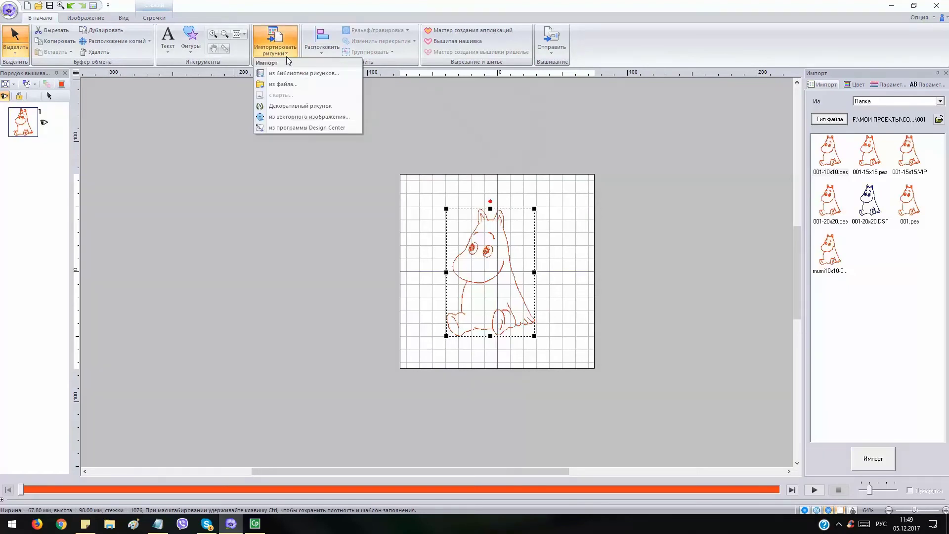
{"action": "left_click", "coordinate": [283, 84]}
{"action": "left_click_drag", "start_coordinate": [450, 232], "coordinate": [451, 109]}
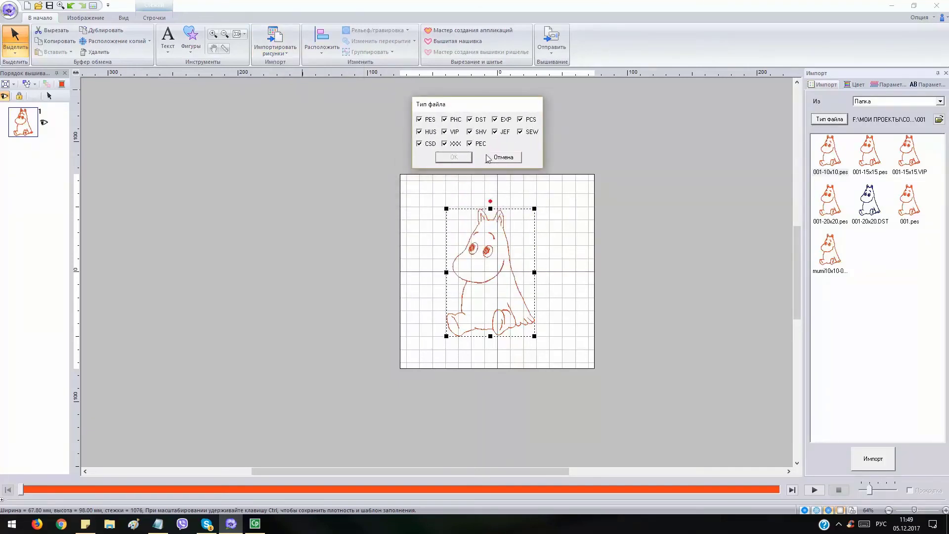
{"action": "left_click", "coordinate": [504, 158]}
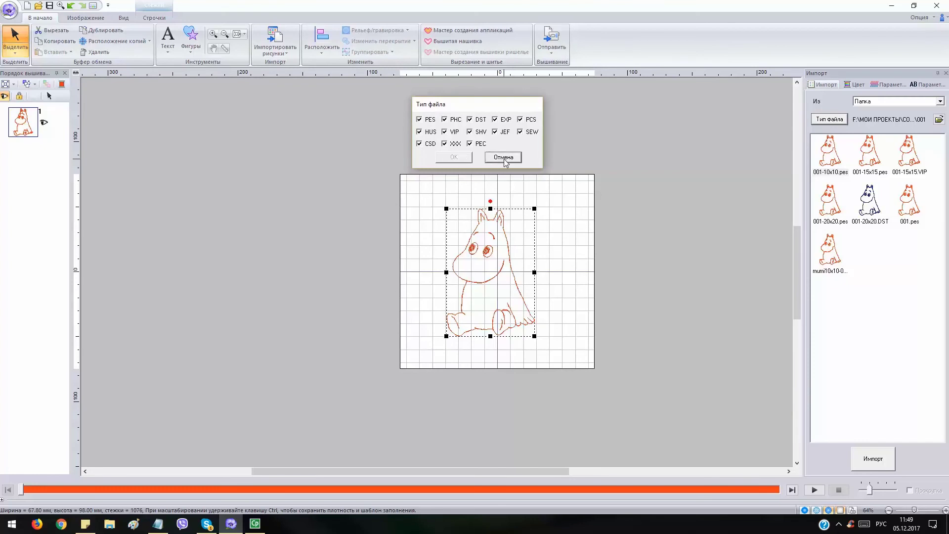
Look through the machine formats offered for exporting the design, keep Tajima (*.DST), and leave without saving a file
{"action": "left_click", "coordinate": [287, 55]}
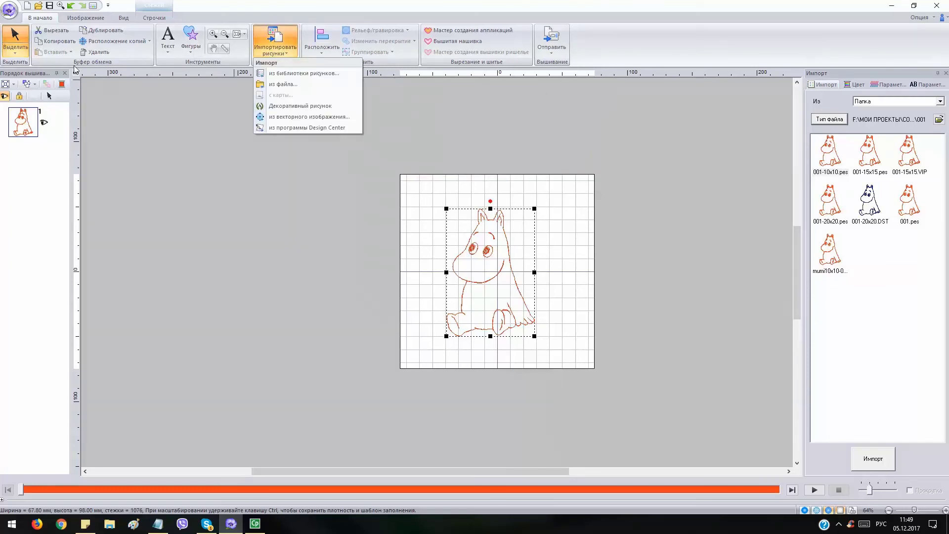
{"action": "left_click", "coordinate": [9, 10]}
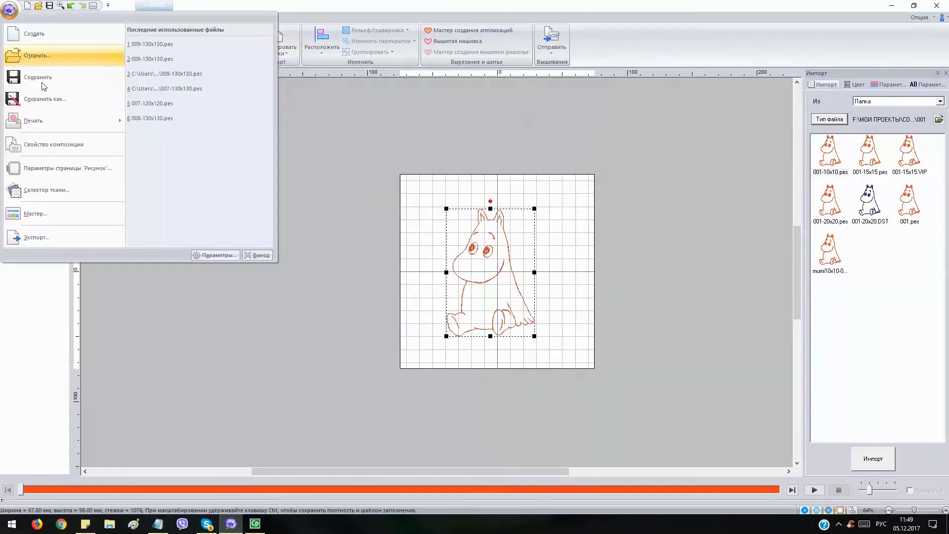
{"action": "left_click", "coordinate": [67, 241]}
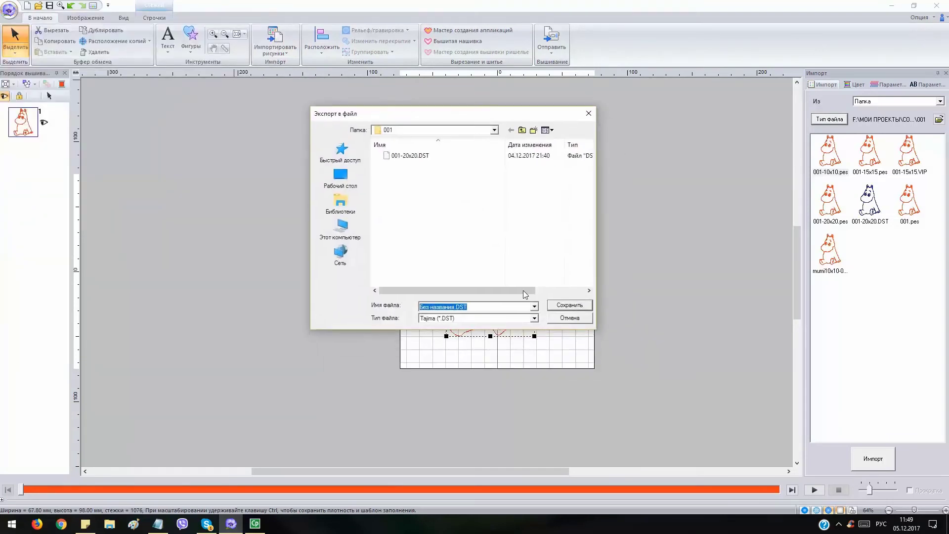
{"action": "left_click", "coordinate": [518, 321]}
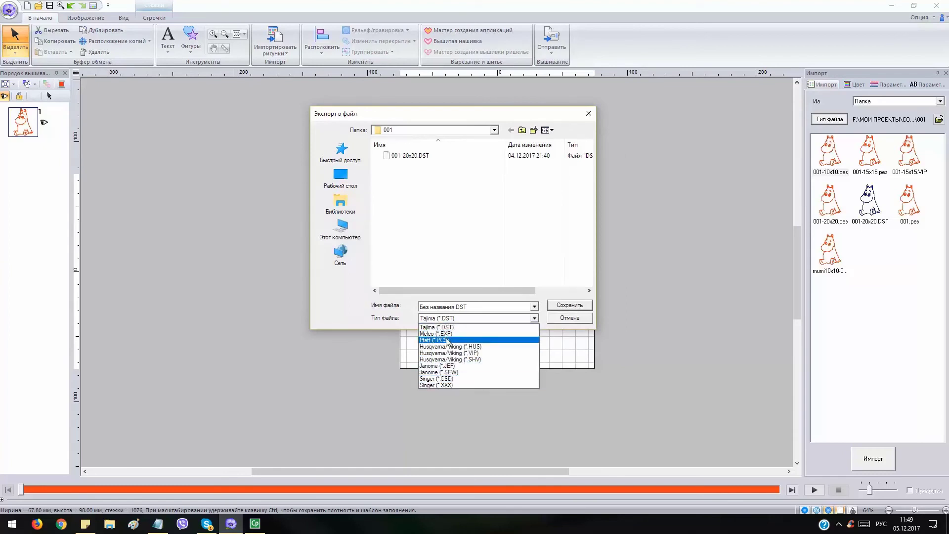
{"action": "left_click", "coordinate": [455, 329]}
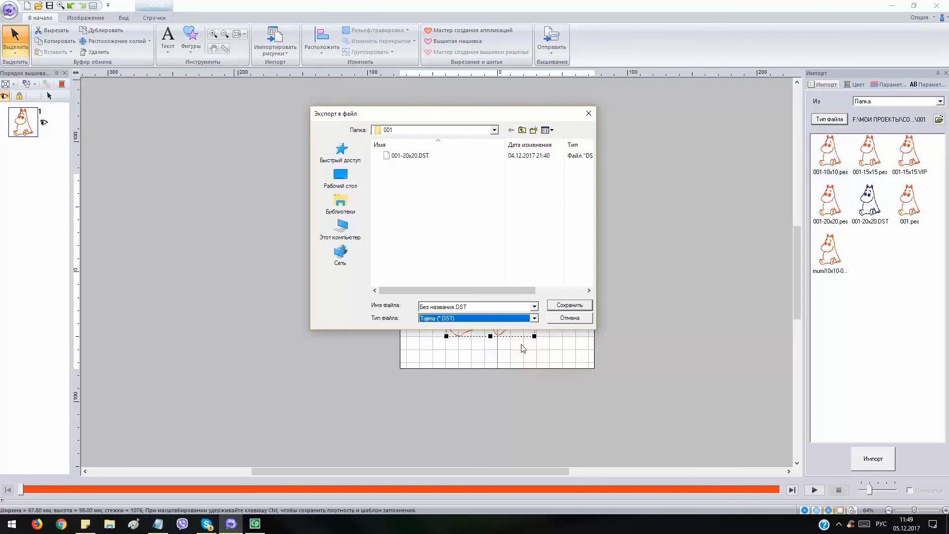
{"action": "key", "text": "Escape"}
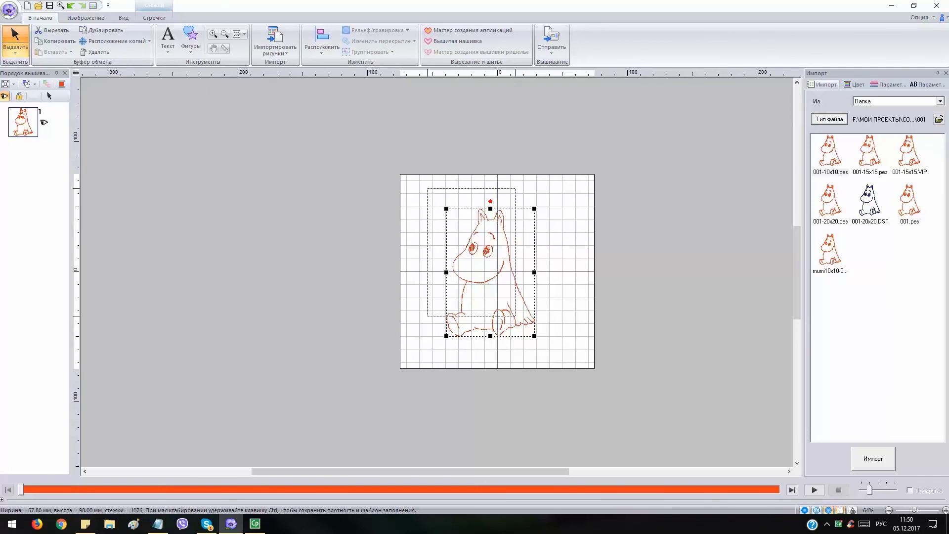
Reposition the Moomin toward the page's upper-left, and add 001-15x15.pes scaled down to about 41 × 59 mm
{"action": "left_click_drag", "start_coordinate": [487, 277], "coordinate": [466, 256]}
{"action": "double_click", "coordinate": [871, 165]}
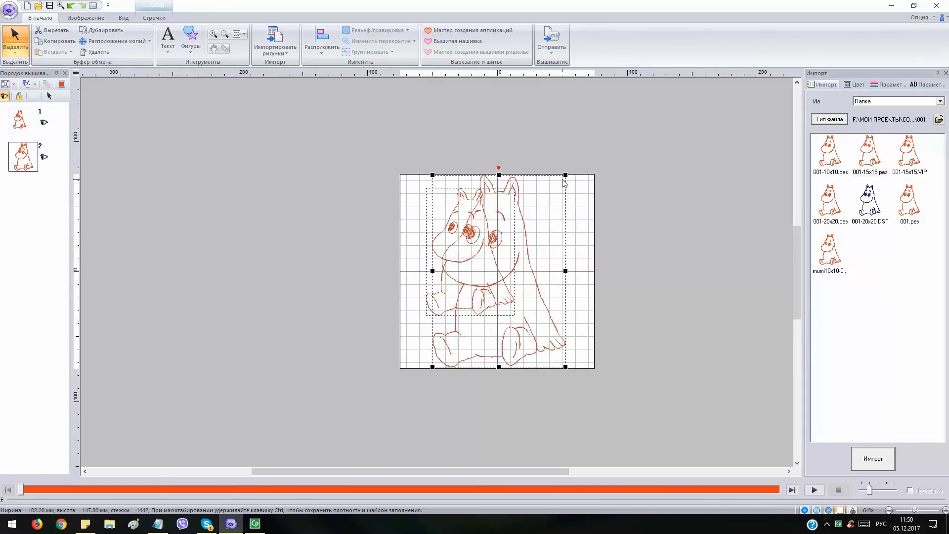
{"action": "left_click_drag", "start_coordinate": [566, 176], "coordinate": [536, 233]}
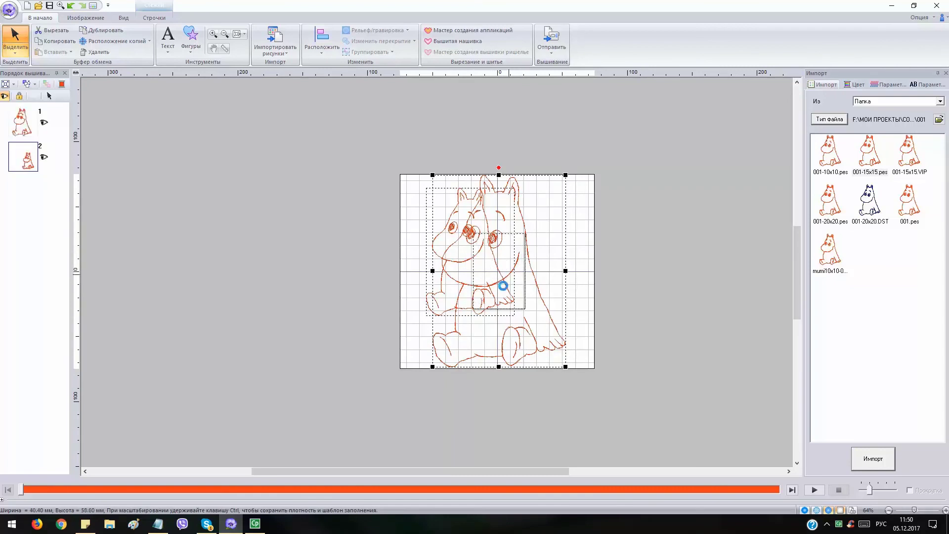
{"action": "left_click", "coordinate": [543, 254]}
Select both Moomin designs and shift them together slightly to the left on the page
{"action": "key", "text": "ctrl+a"}
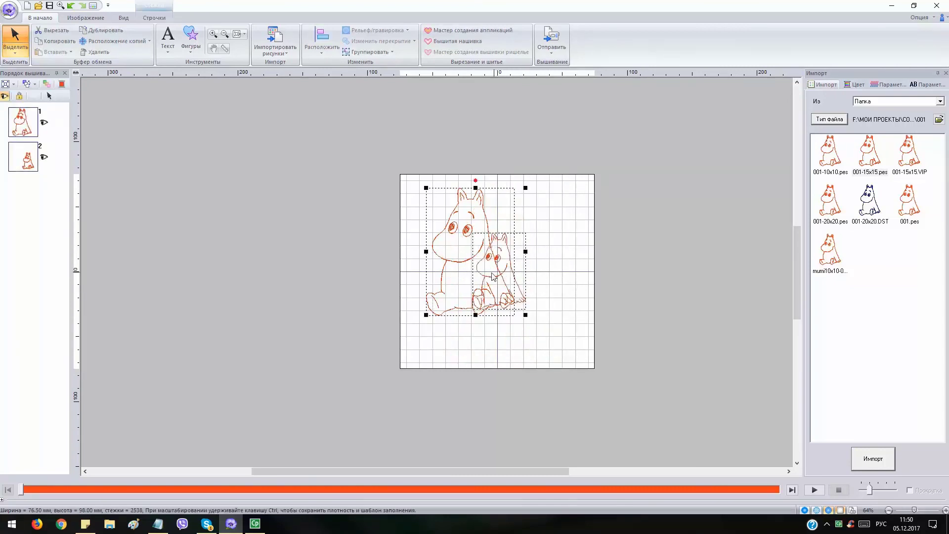
{"action": "key", "text": "Left"}
{"action": "key", "text": "Left"}
{"action": "key", "text": "Left"}
{"action": "key", "text": "Left"}
{"action": "key", "text": "Left"}
{"action": "key", "text": "Left"}
{"action": "key", "text": "Left"}
{"action": "key", "text": "Left"}
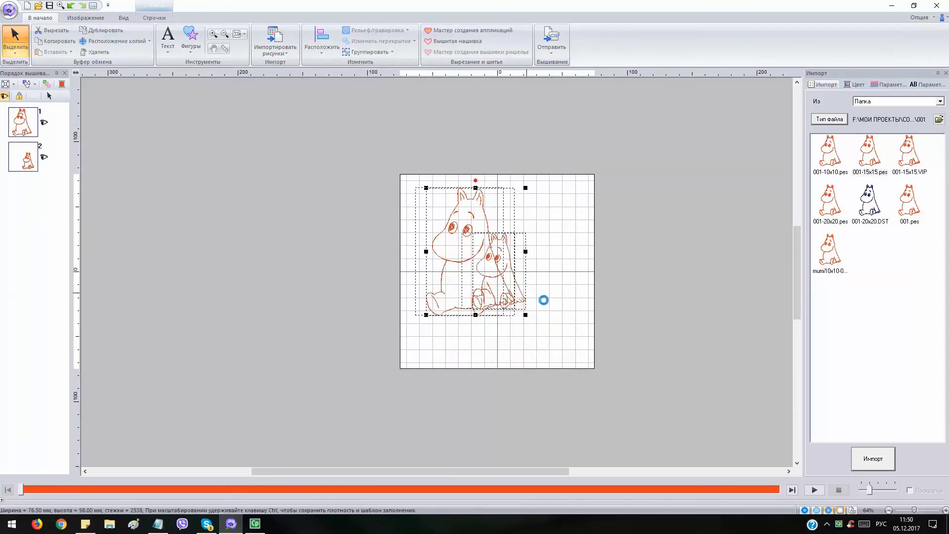
{"action": "left_click", "coordinate": [536, 319]}
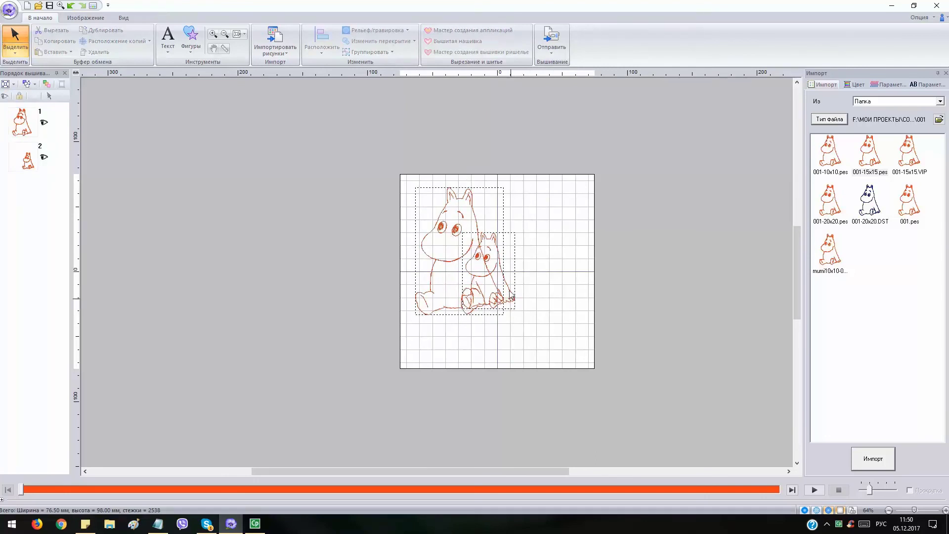
Move the small Moomin design up and to the right so it sits clear of the large one
{"action": "left_click", "coordinate": [12, 168]}
{"action": "right_click", "coordinate": [24, 155]}
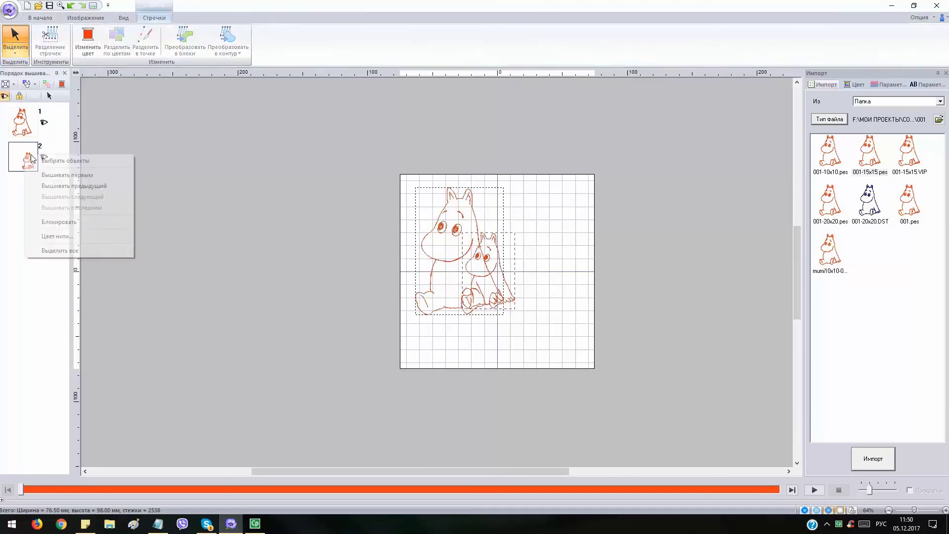
{"action": "left_click", "coordinate": [39, 157]}
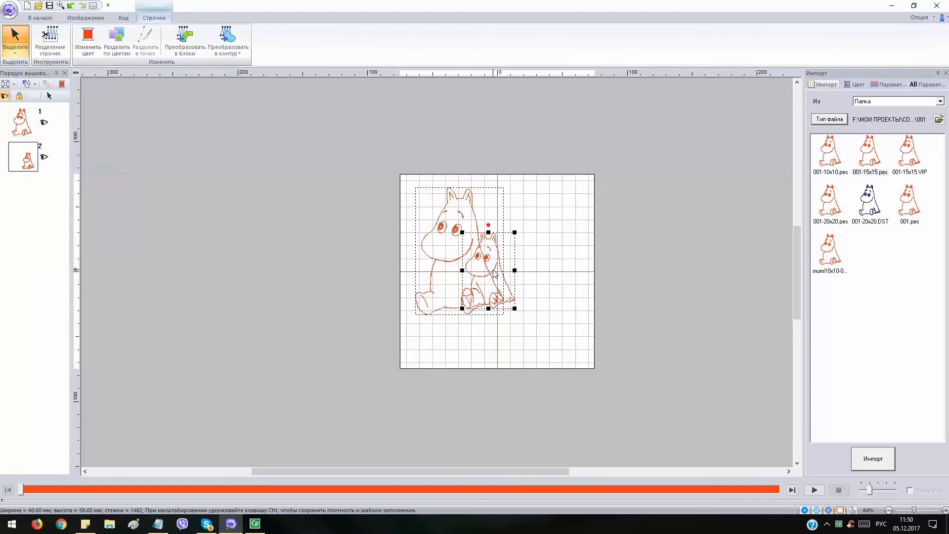
{"action": "left_click_drag", "start_coordinate": [490, 272], "coordinate": [541, 229]}
{"action": "left_click", "coordinate": [622, 248]}
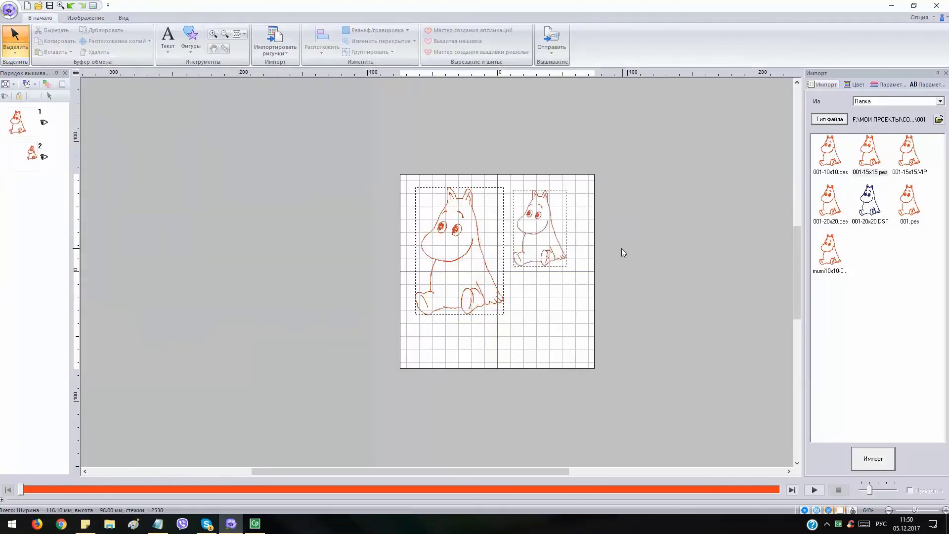
Select both Moomin designs and align them by their top edges
{"action": "key", "text": "ctrl+a"}
{"action": "left_click", "coordinate": [320, 48]}
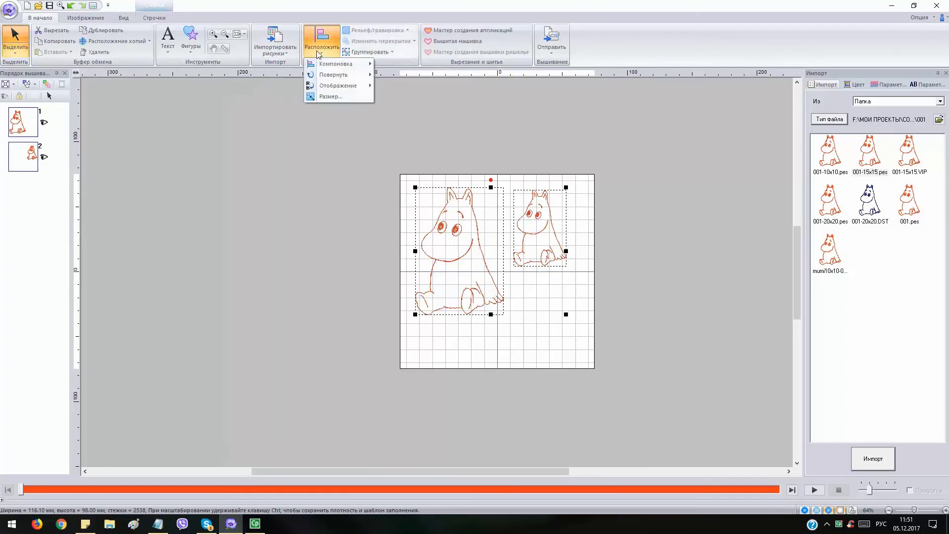
{"action": "mouse_move", "coordinate": [360, 69]}
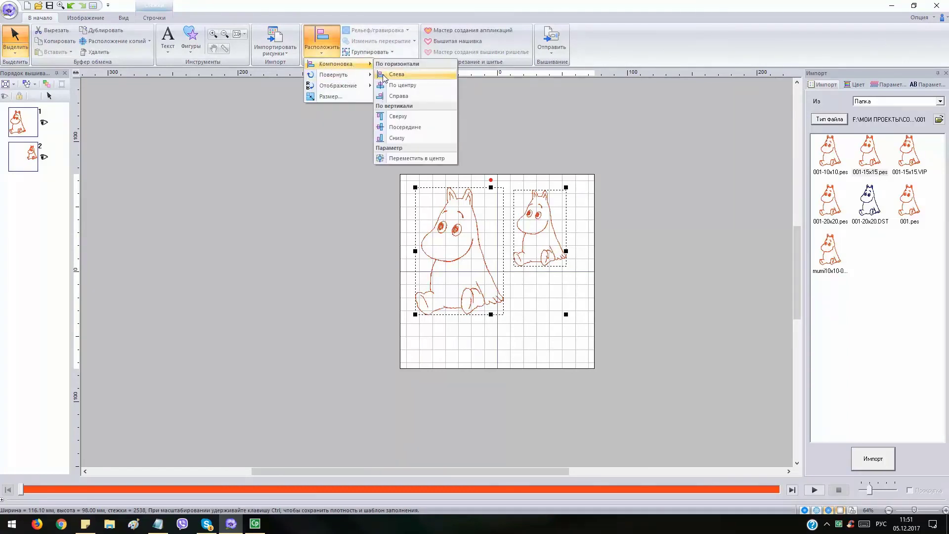
{"action": "left_click", "coordinate": [395, 116]}
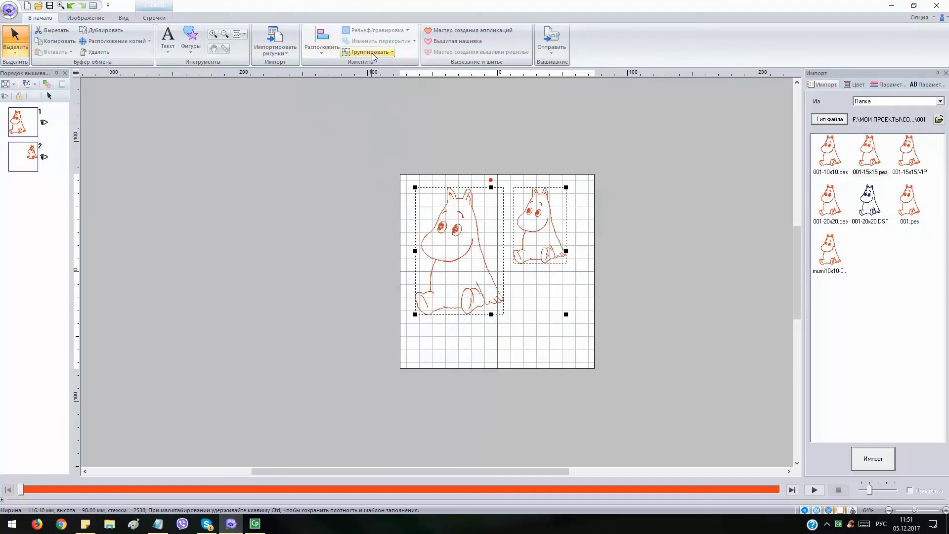
Flip both Moomin designs vertically and clear the selection
{"action": "left_click", "coordinate": [324, 50]}
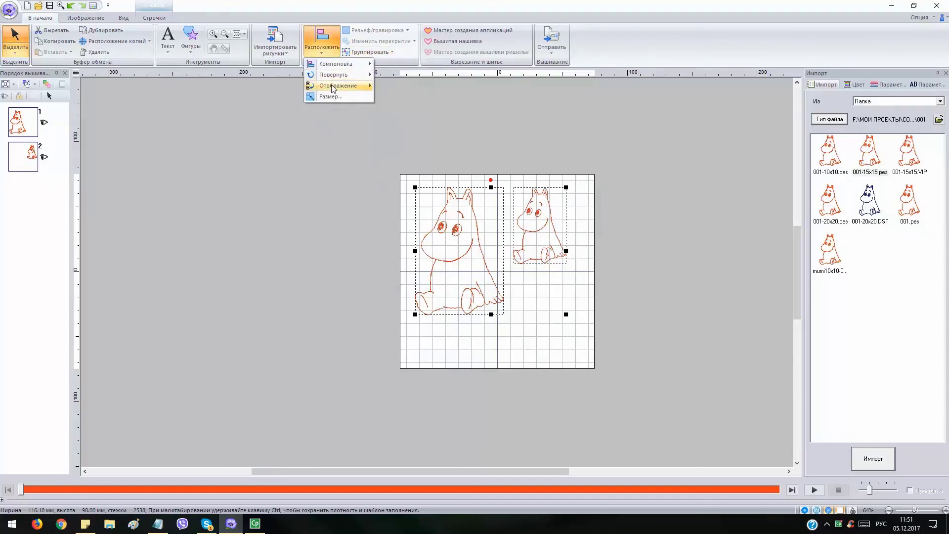
{"action": "mouse_move", "coordinate": [333, 85]}
{"action": "left_click", "coordinate": [399, 87]}
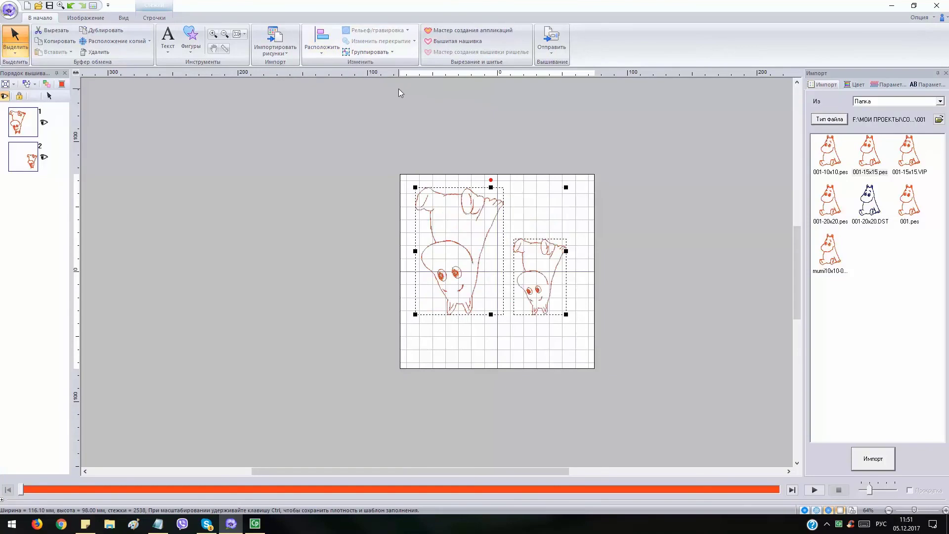
{"action": "left_click", "coordinate": [321, 50]}
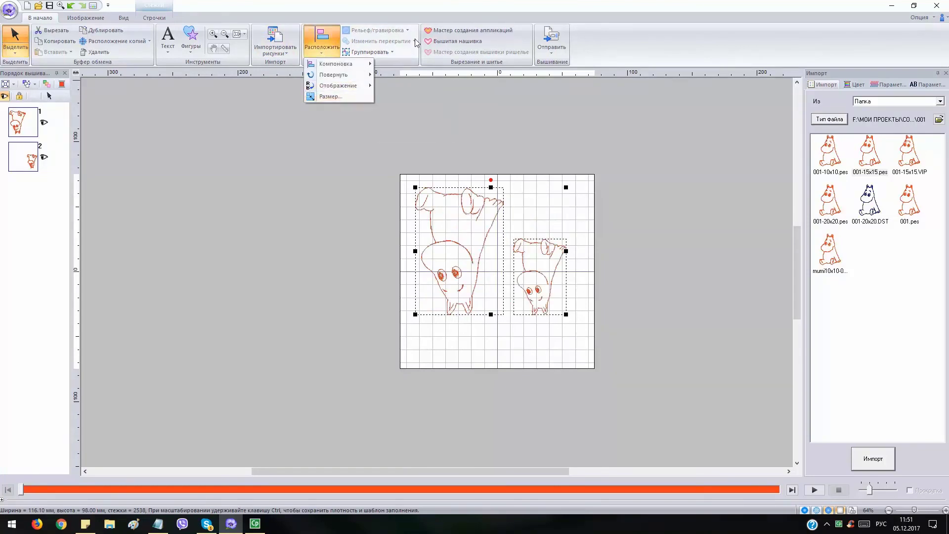
{"action": "left_click", "coordinate": [432, 85]}
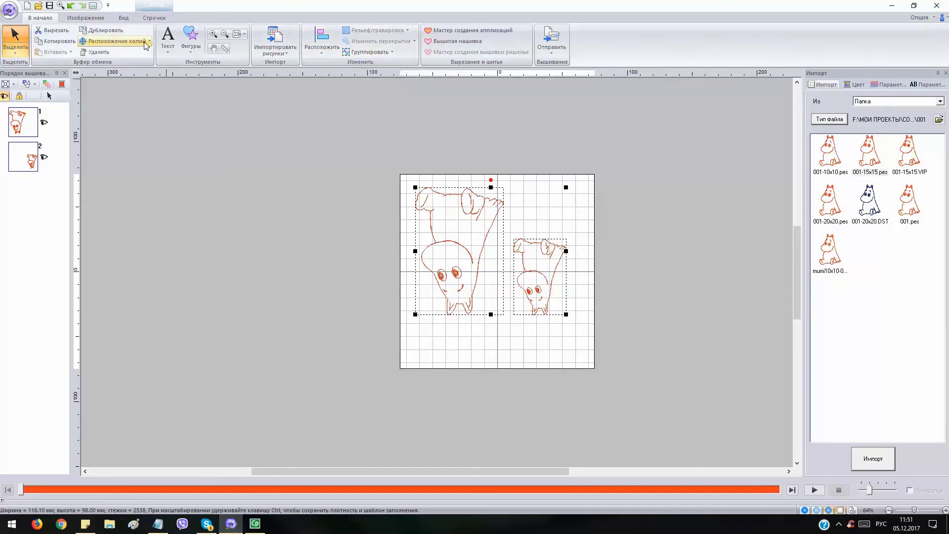
{"action": "left_click", "coordinate": [598, 225]}
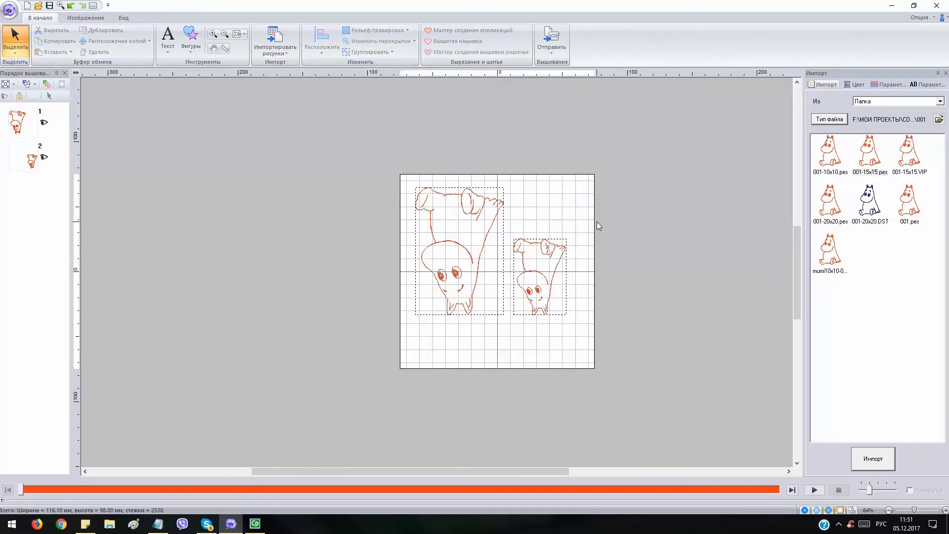
Undo the vertical flip of both Moomin designs and deselect them
{"action": "key", "text": "ctrl+a"}
{"action": "key", "text": "ctrl+t"}
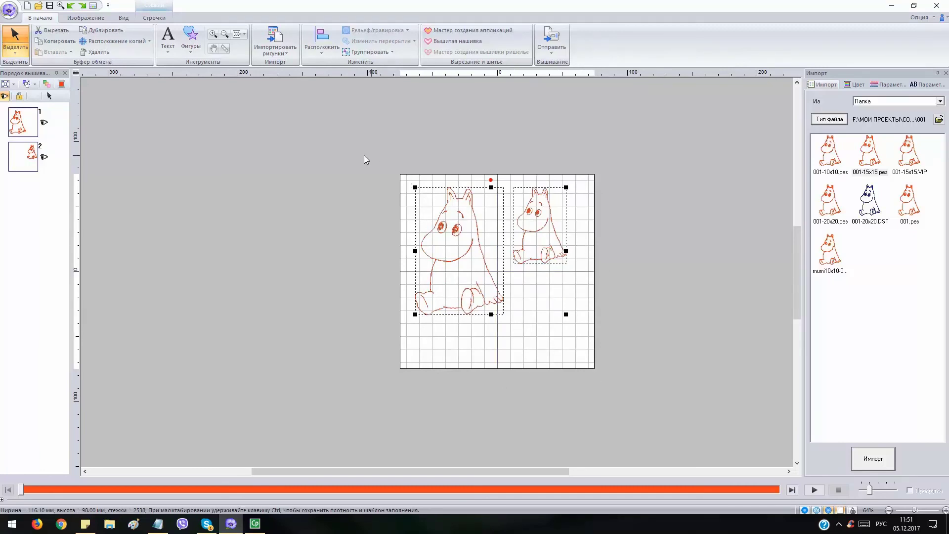
{"action": "left_click", "coordinate": [632, 292]}
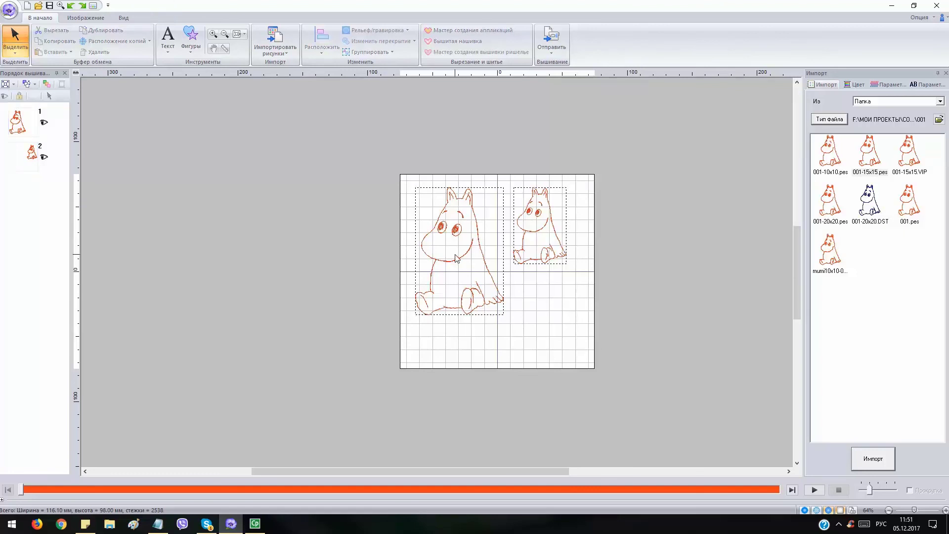